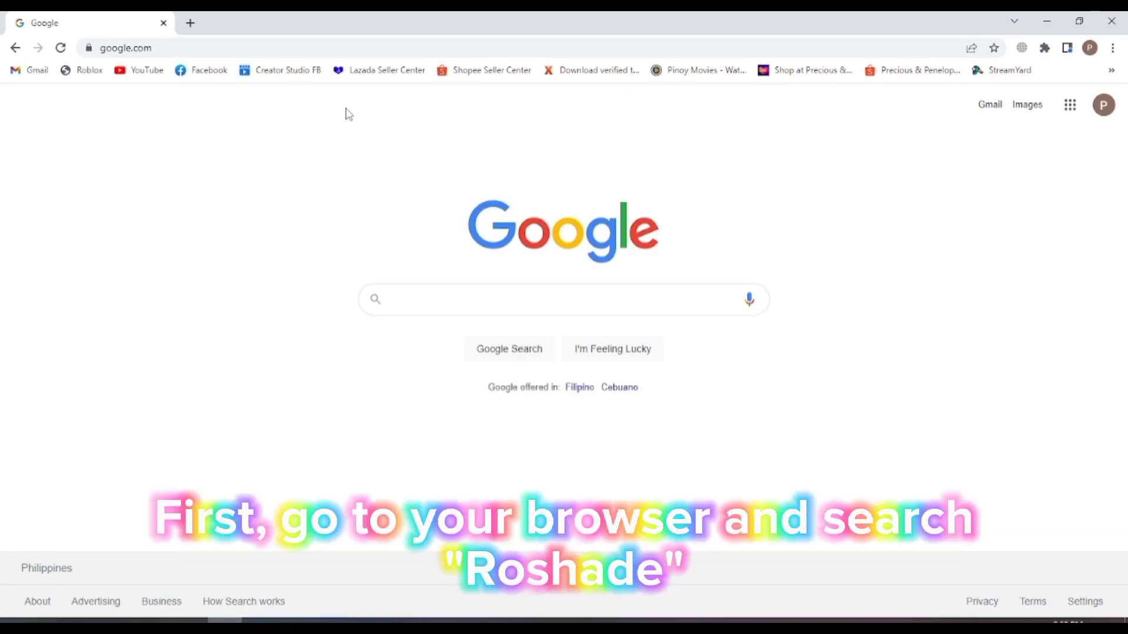
Search Google for 'Roshade' and go to roshade.com's download page with the Lite and Pro plans
left_click(177, 48)
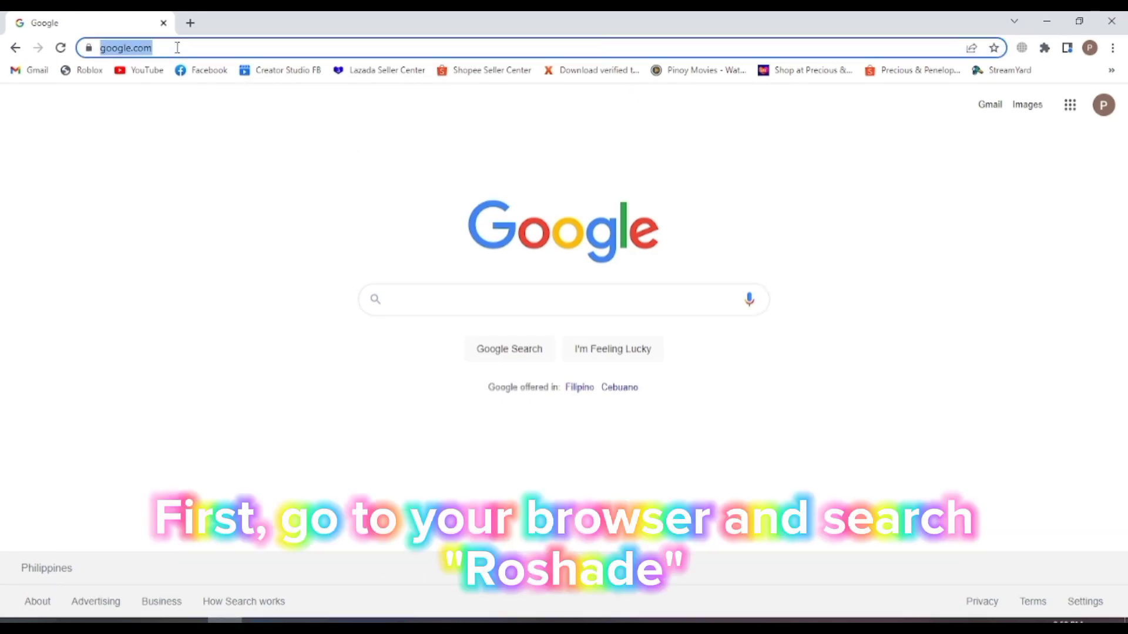
type("Roshade")
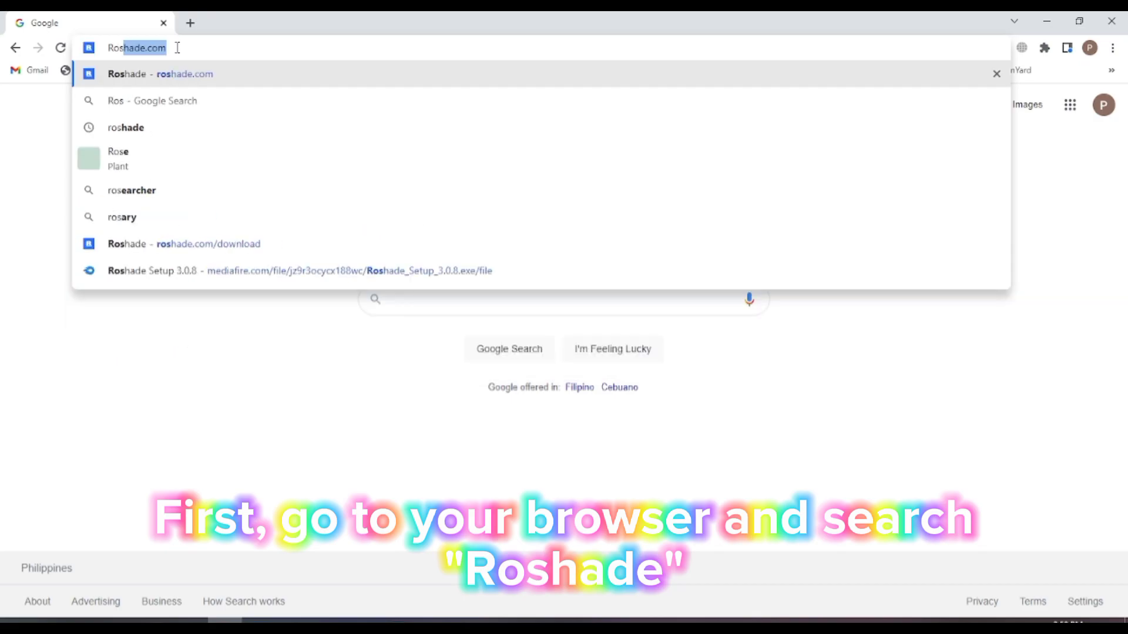
key("Return")
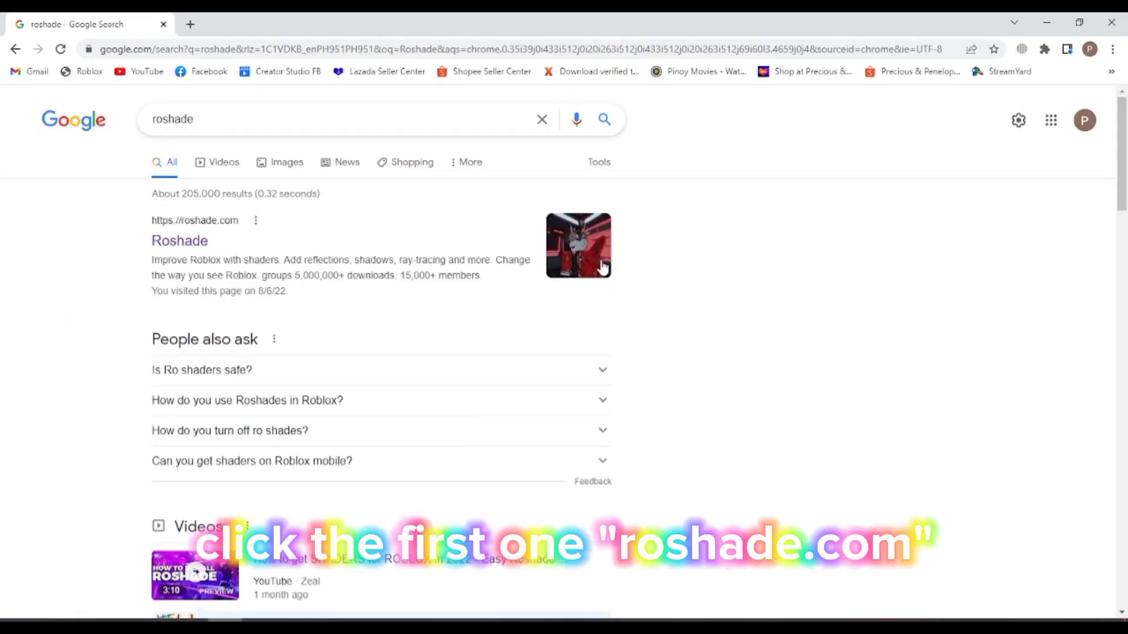
left_click(180, 244)
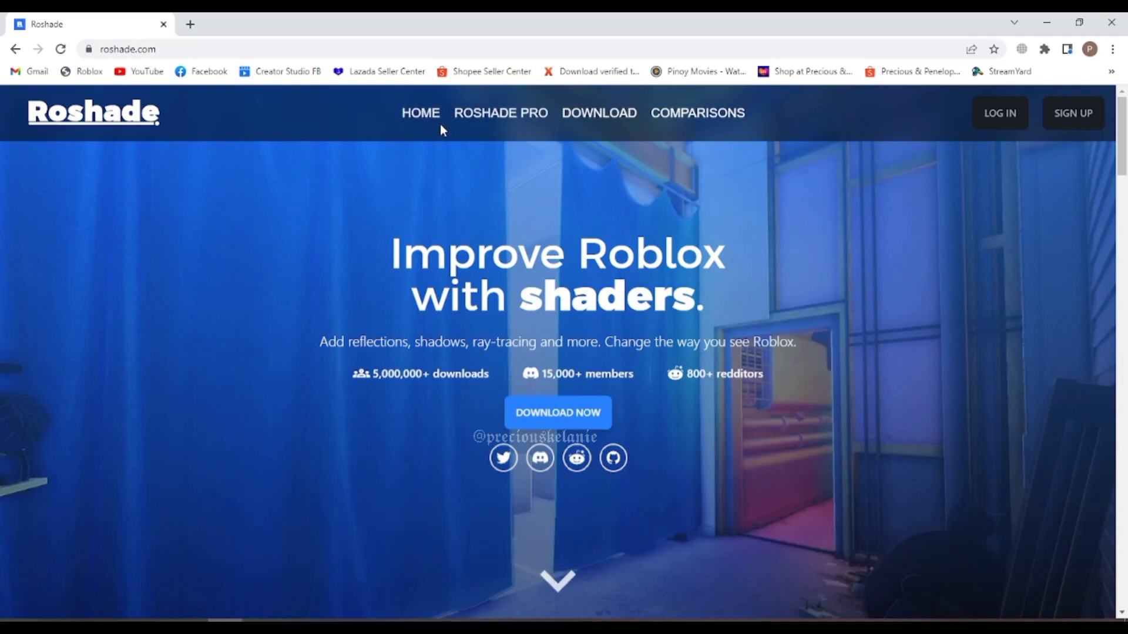
left_click(541, 417)
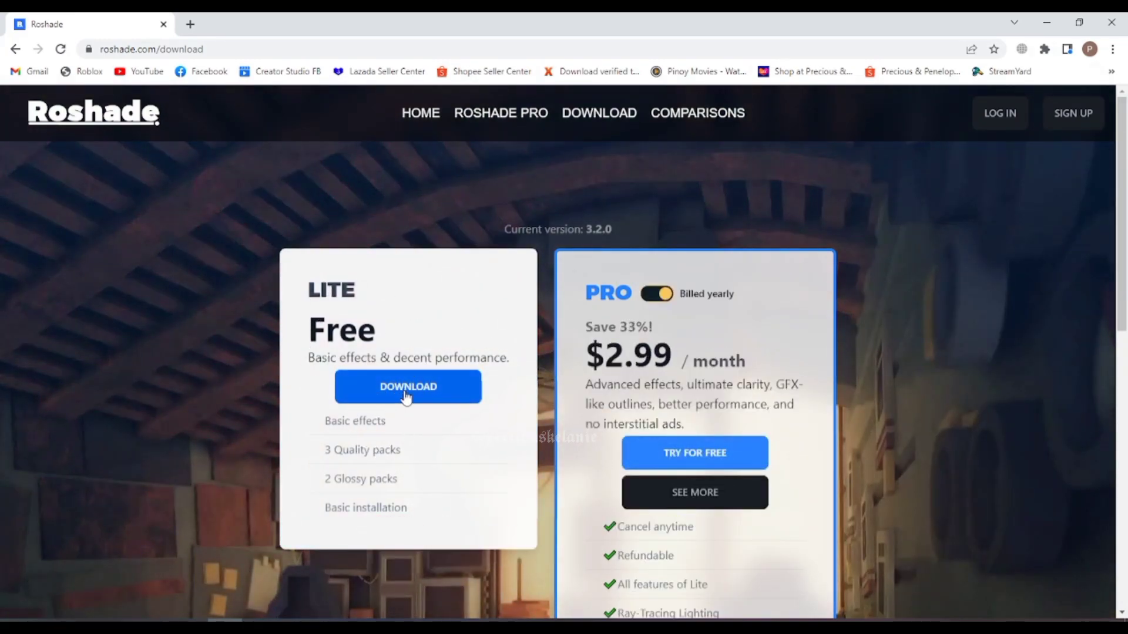
Choose the free Lite download, decline the Pro trial, accept the license and skip the ad
left_click(405, 396)
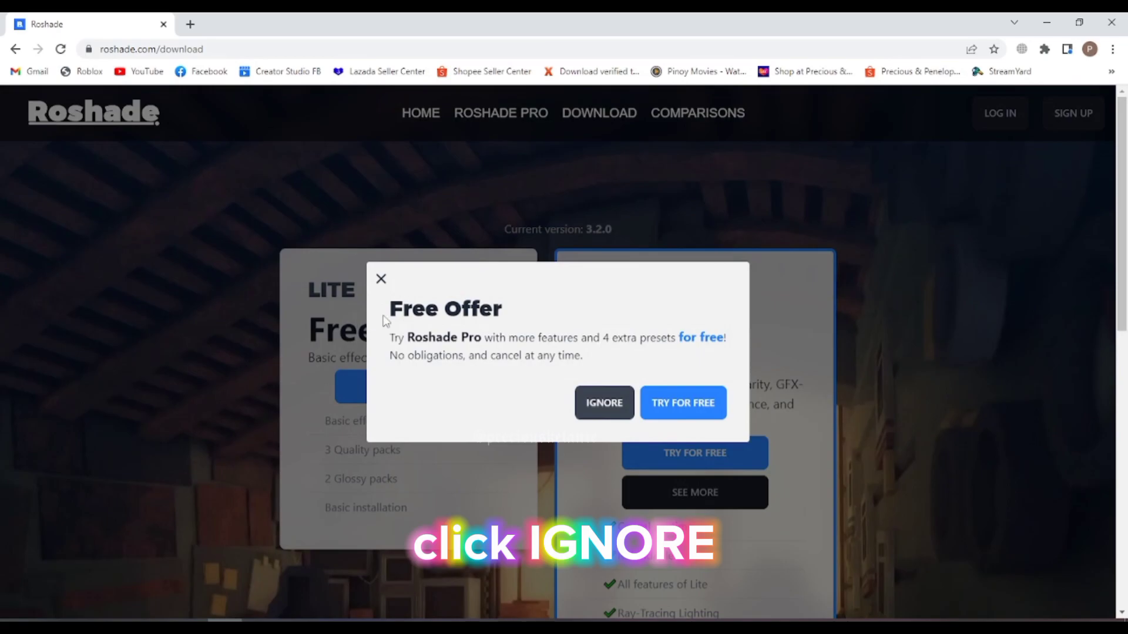
left_click(597, 410)
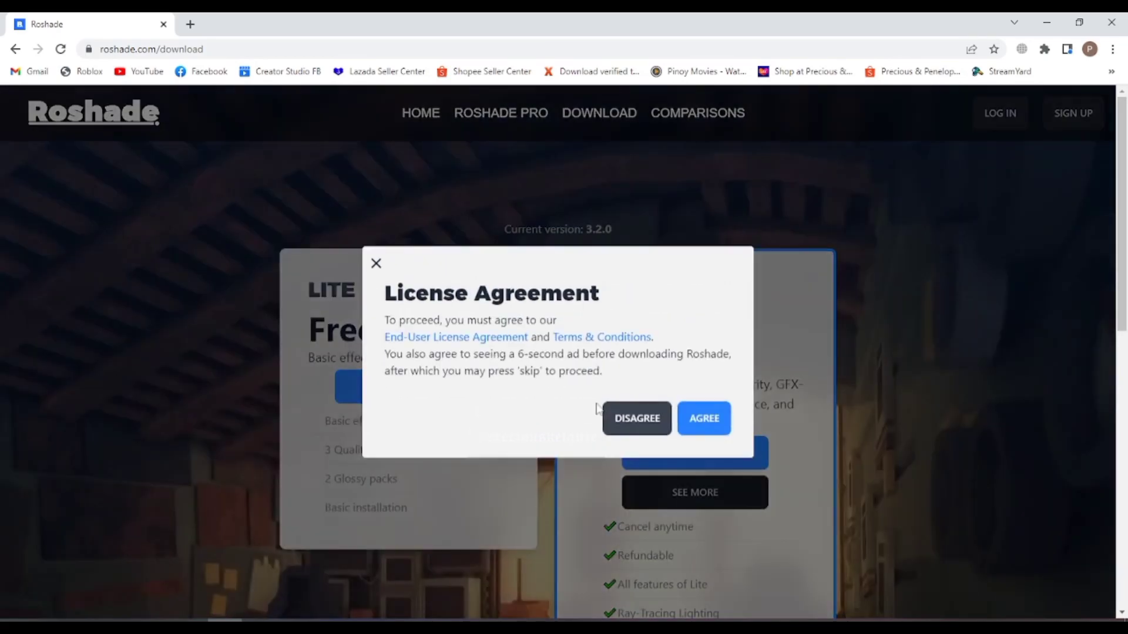
left_click(708, 424)
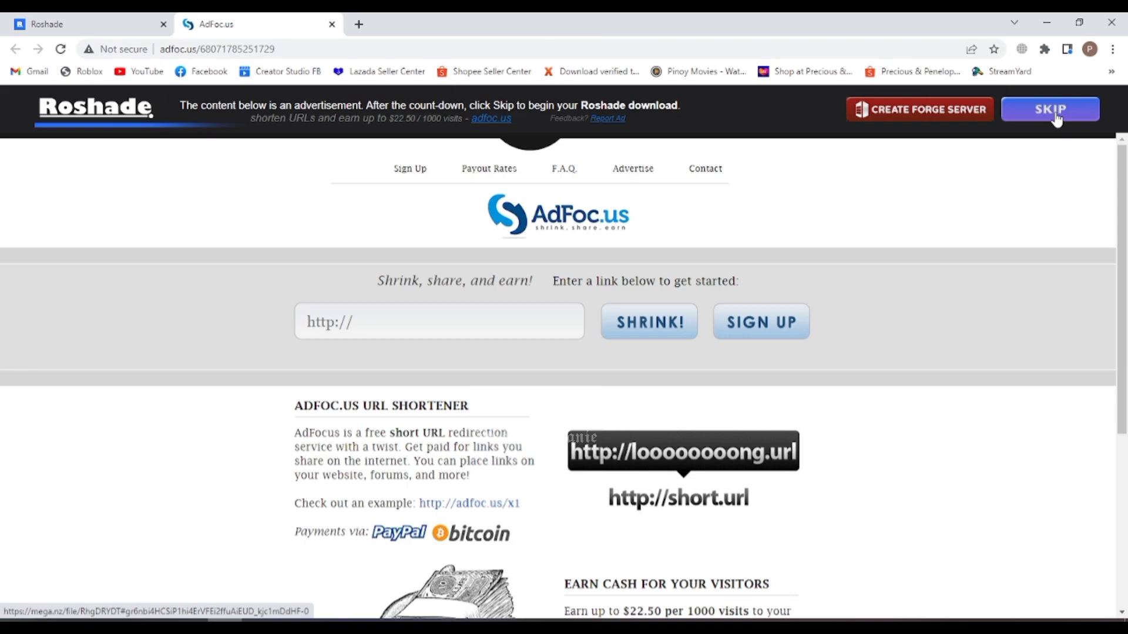
left_click(1056, 117)
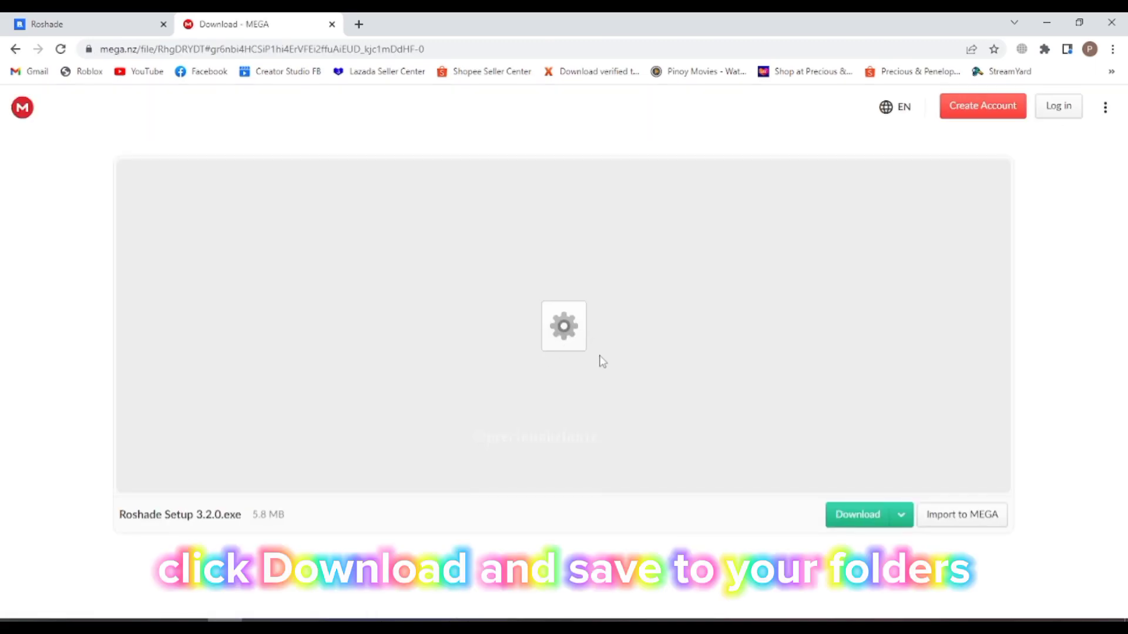
Download Roshade Setup 3.2.0.exe from MEGA into Downloads and open it
left_click(848, 523)
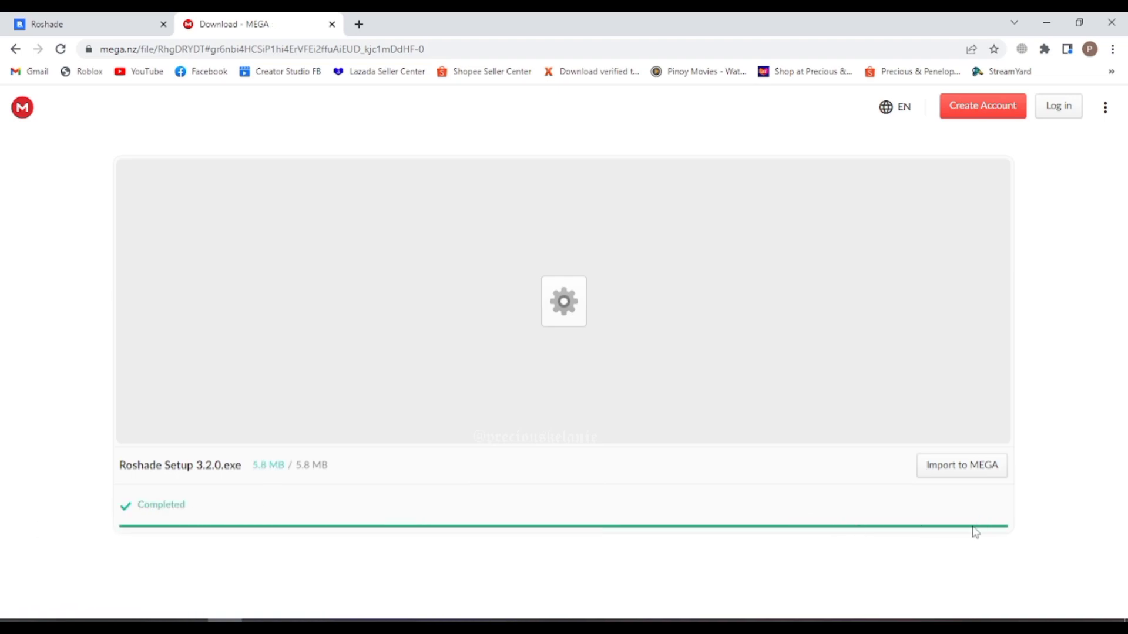
left_click(65, 168)
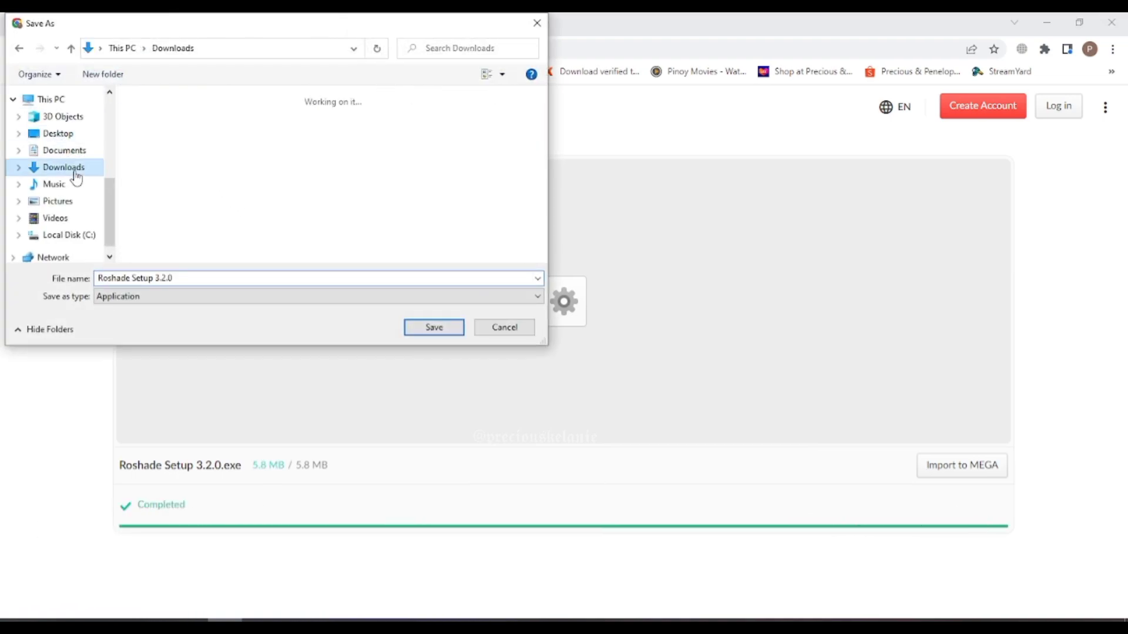
left_click(434, 327)
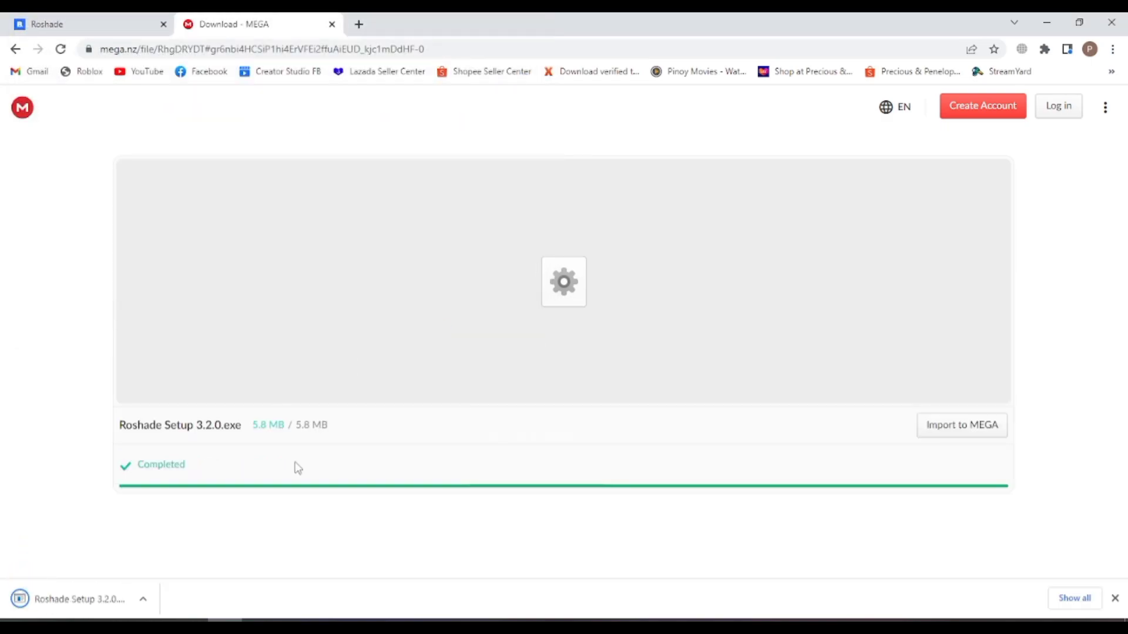
left_click(88, 594)
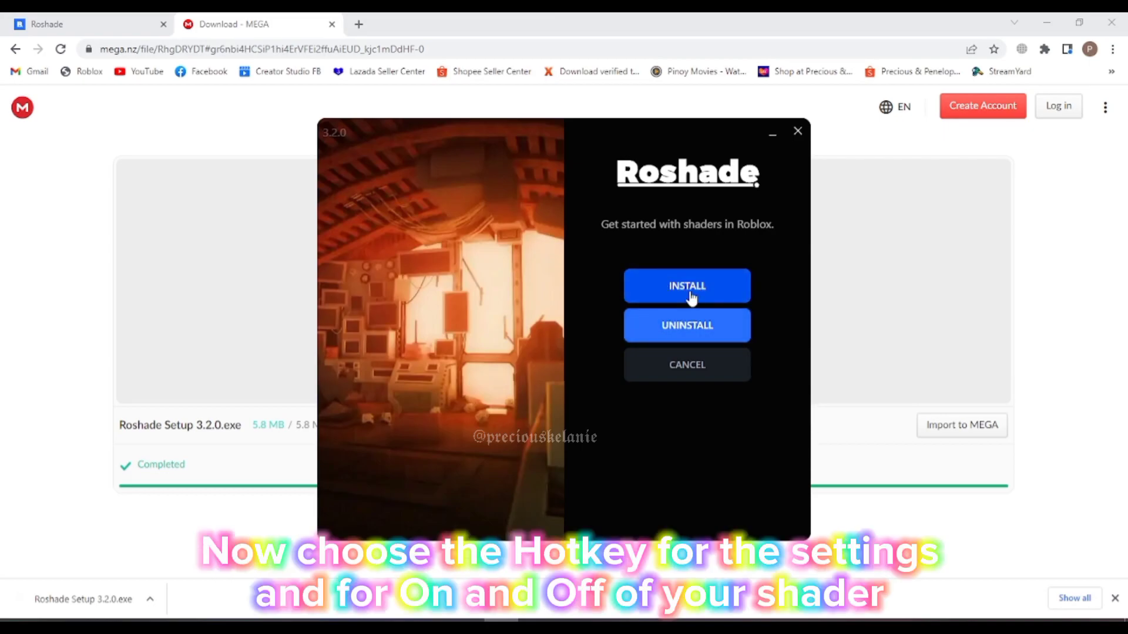
Install Roshade 3.2.0 with End/Home keybinds and all presets, then close and launch
left_click(691, 298)
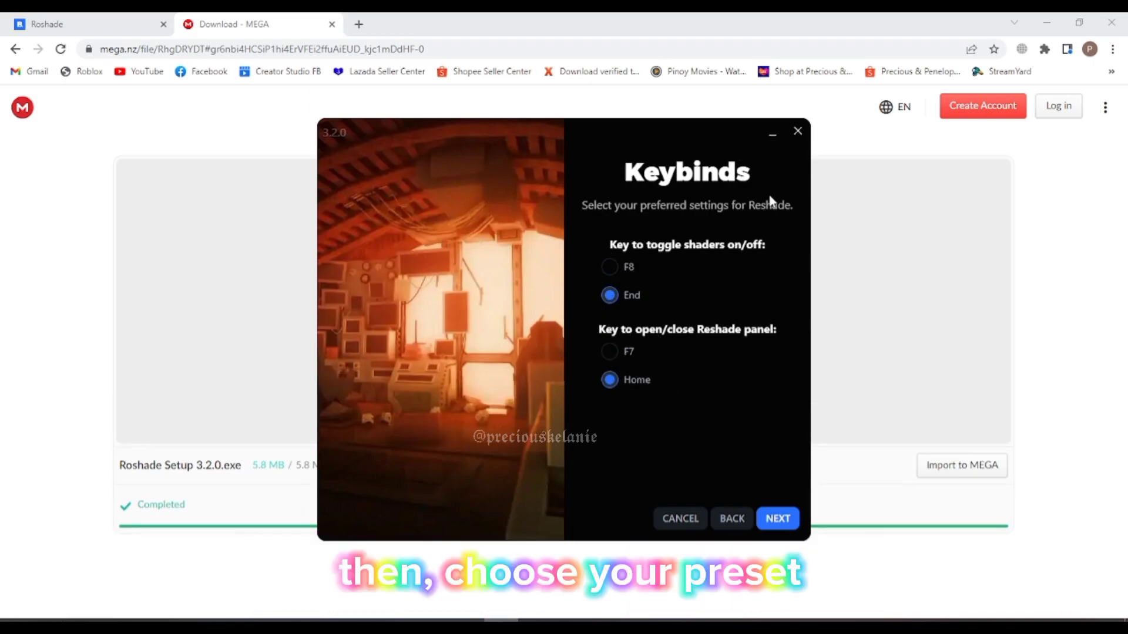
left_click(779, 528)
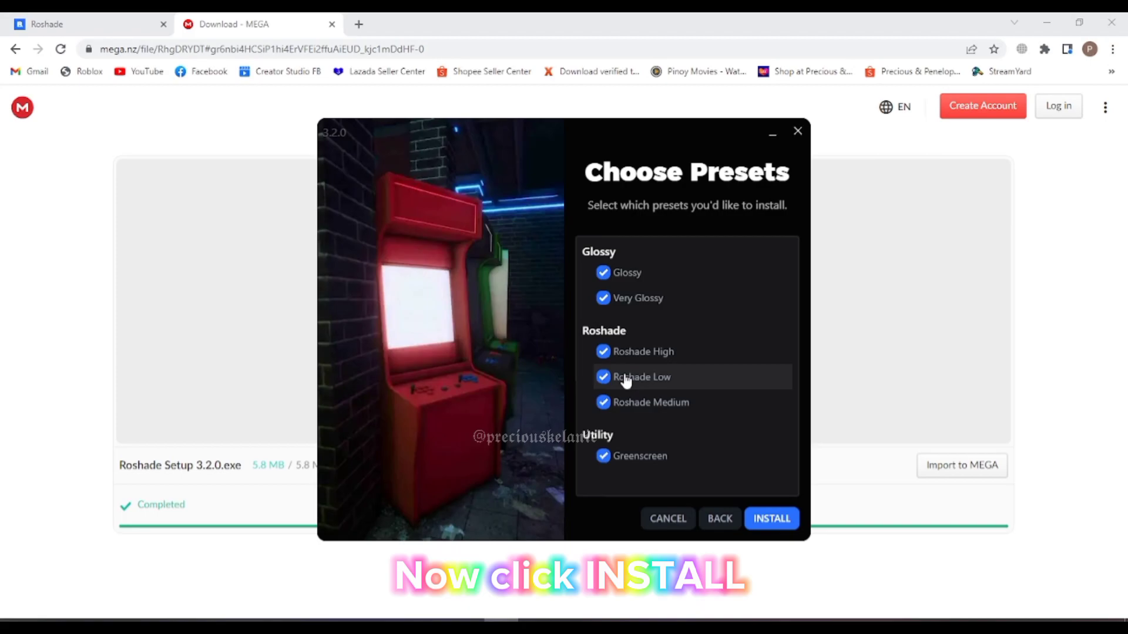
left_click(763, 521)
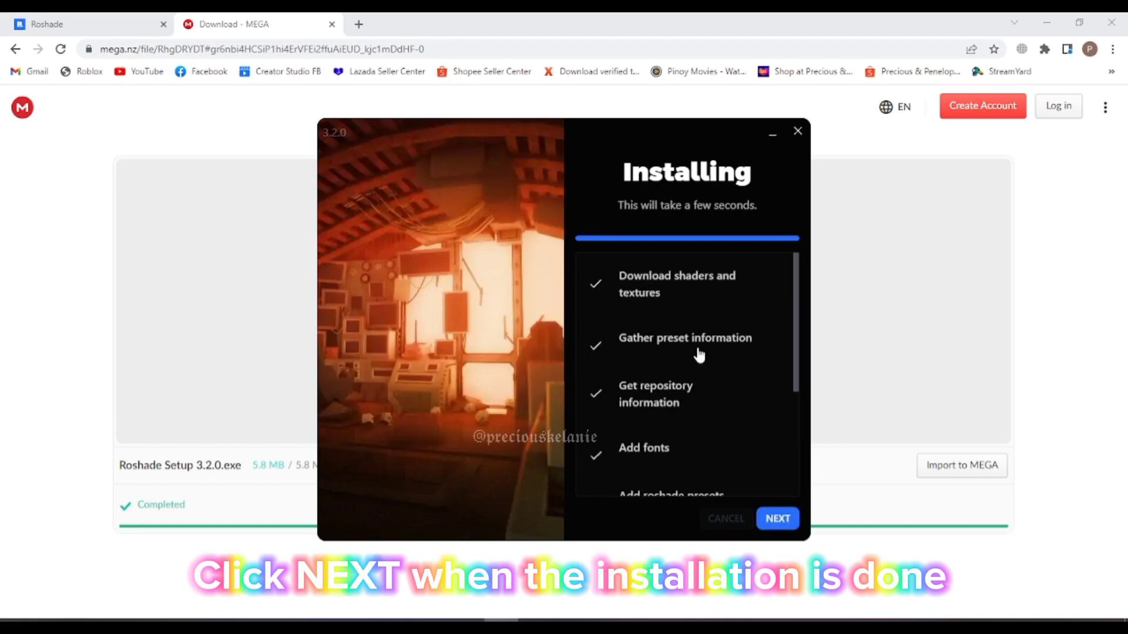
left_click_drag(796, 339, 791, 470)
left_click(777, 518)
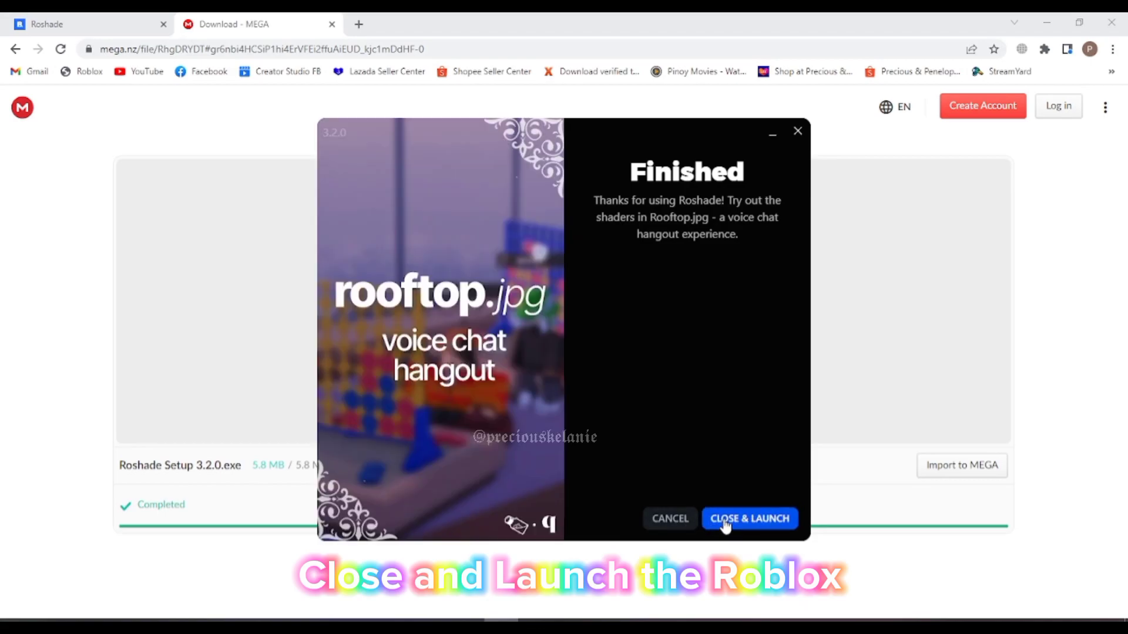
left_click(724, 522)
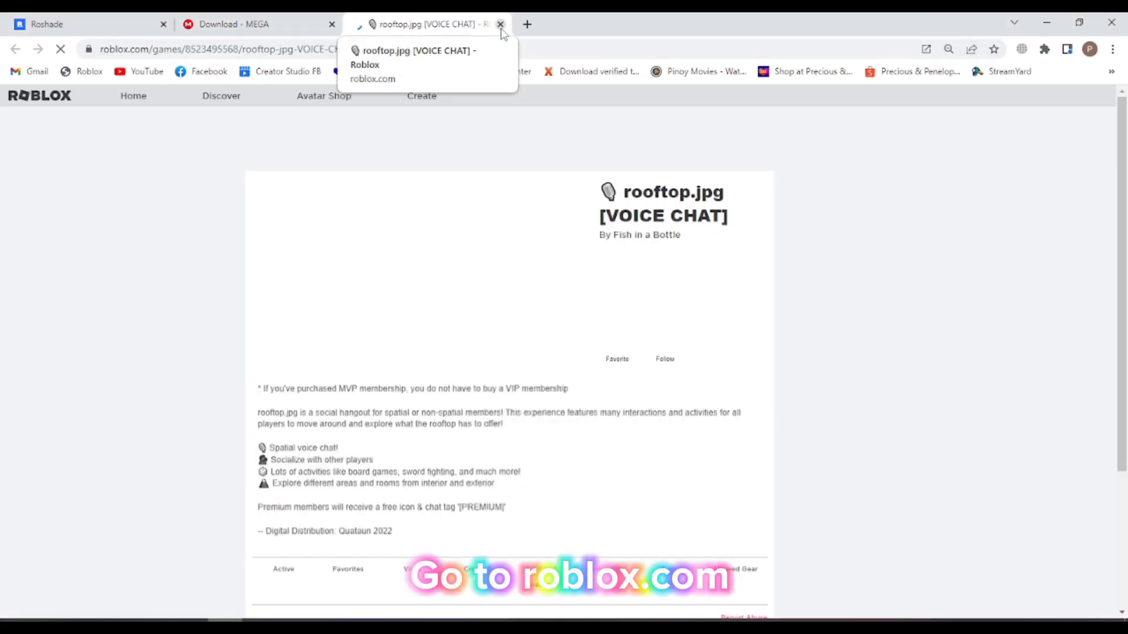
Close the rooftop.jpg tab, go to roblox.com and start playing the TTD 3 game
left_click(500, 25)
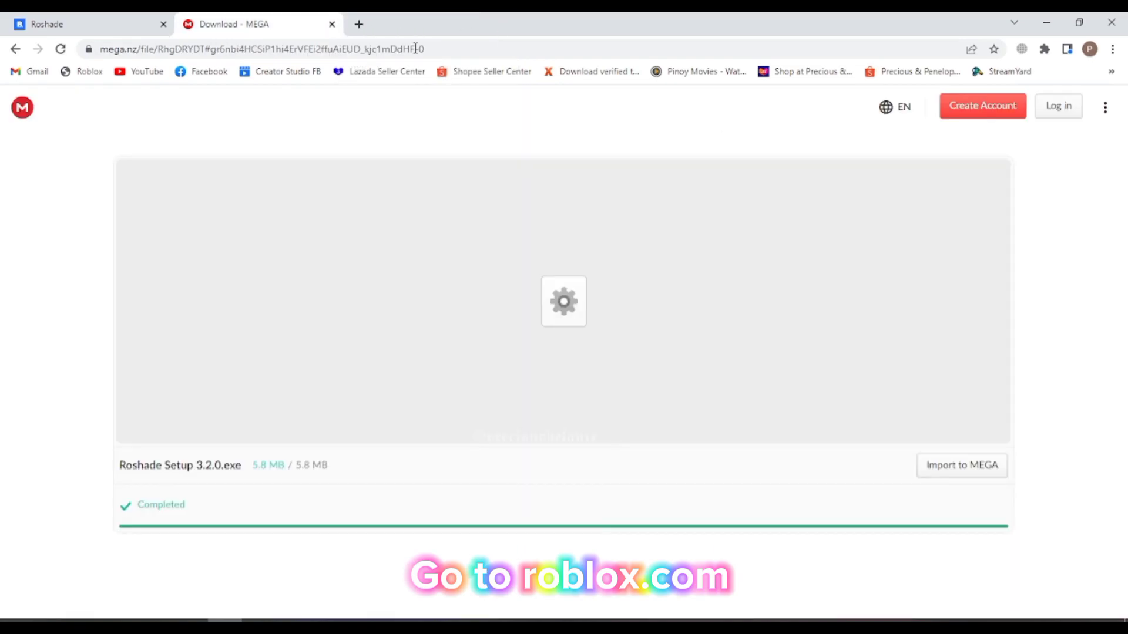
left_click(237, 49)
type("roblo")
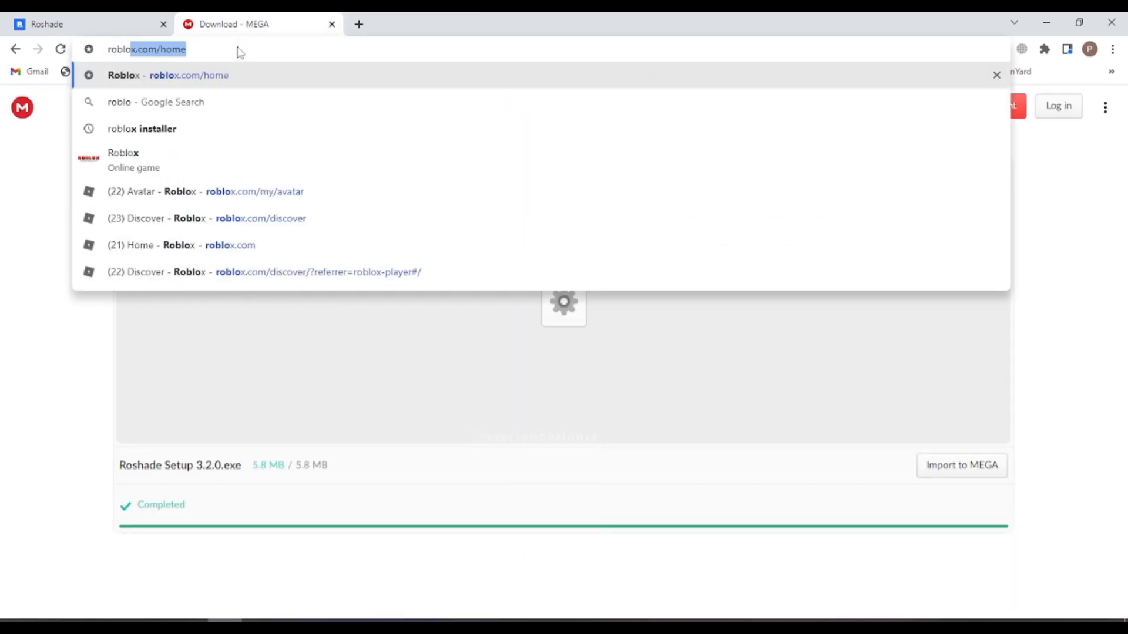
left_click(194, 75)
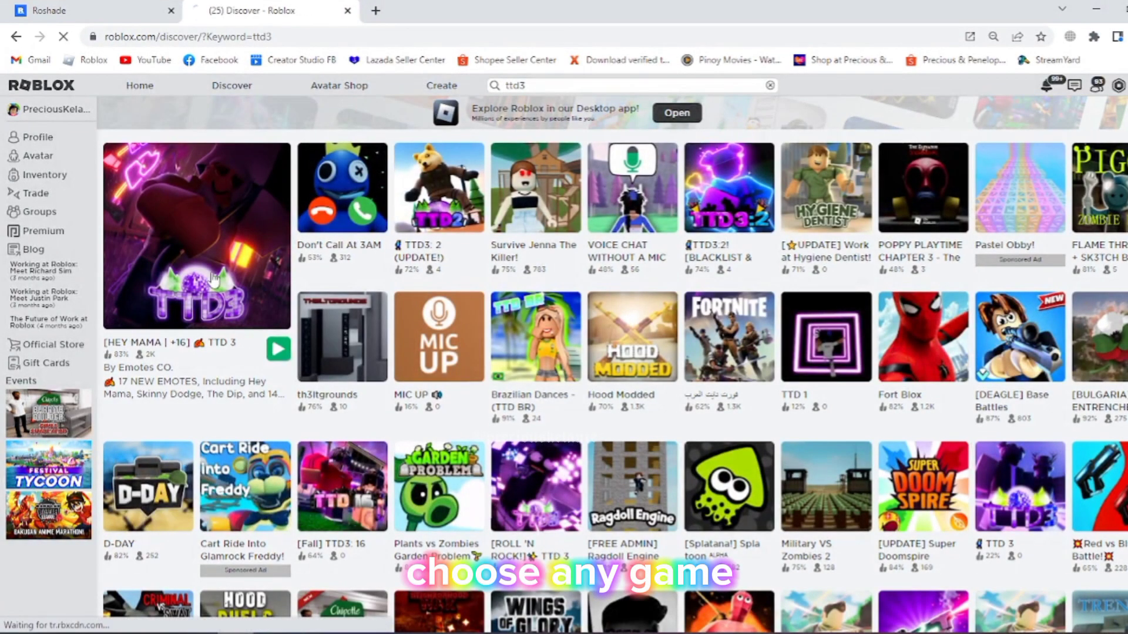
left_click(213, 279)
left_click(677, 349)
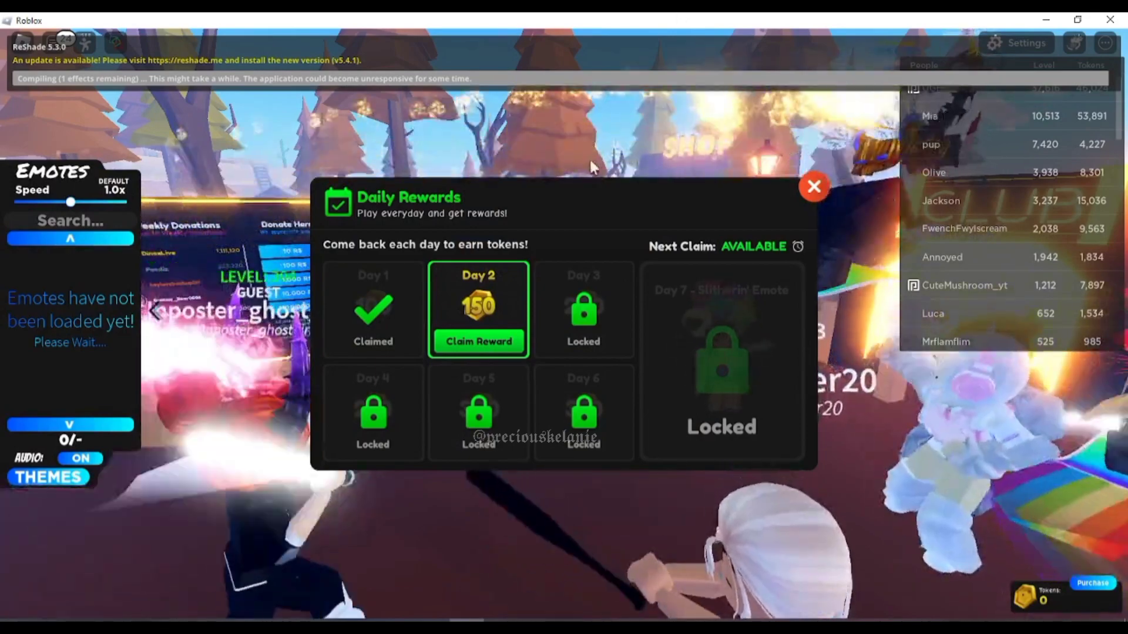
Claim the Day 2 reward, walk around the map, then bring up the ReShade overlay with Home
left_click(502, 340)
left_click(813, 187)
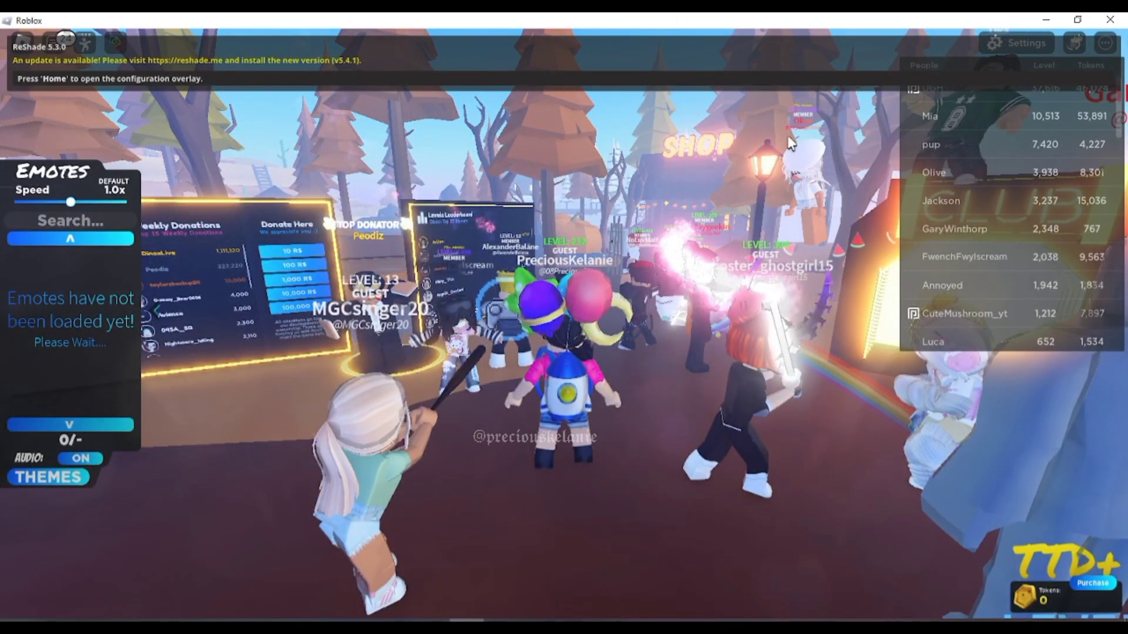
key("Tab")
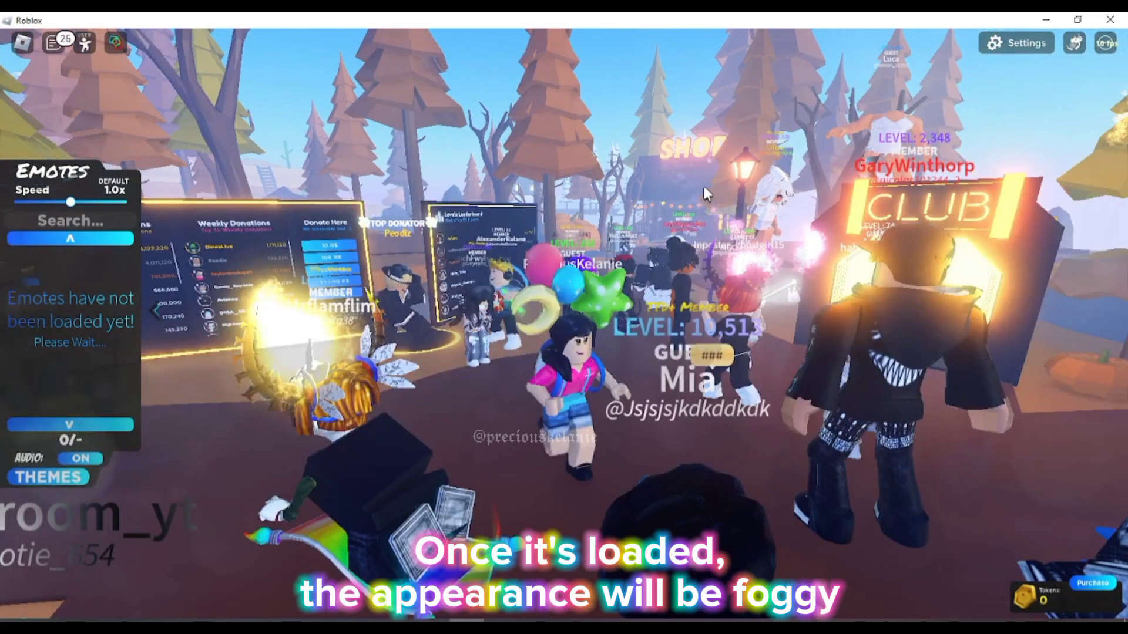
key("s")
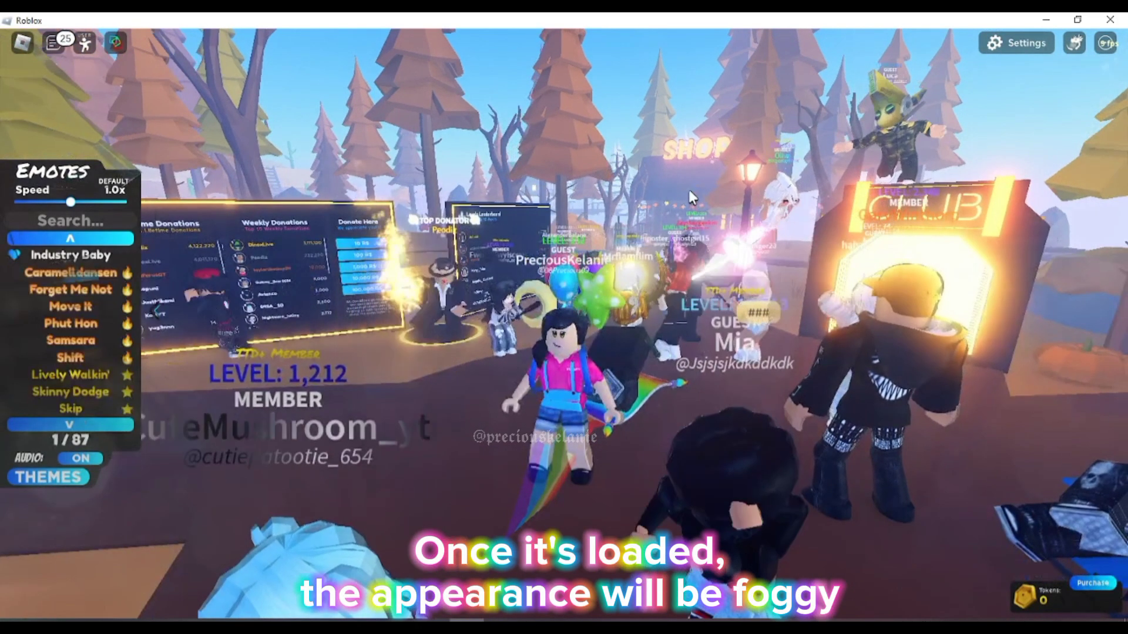
key("a")
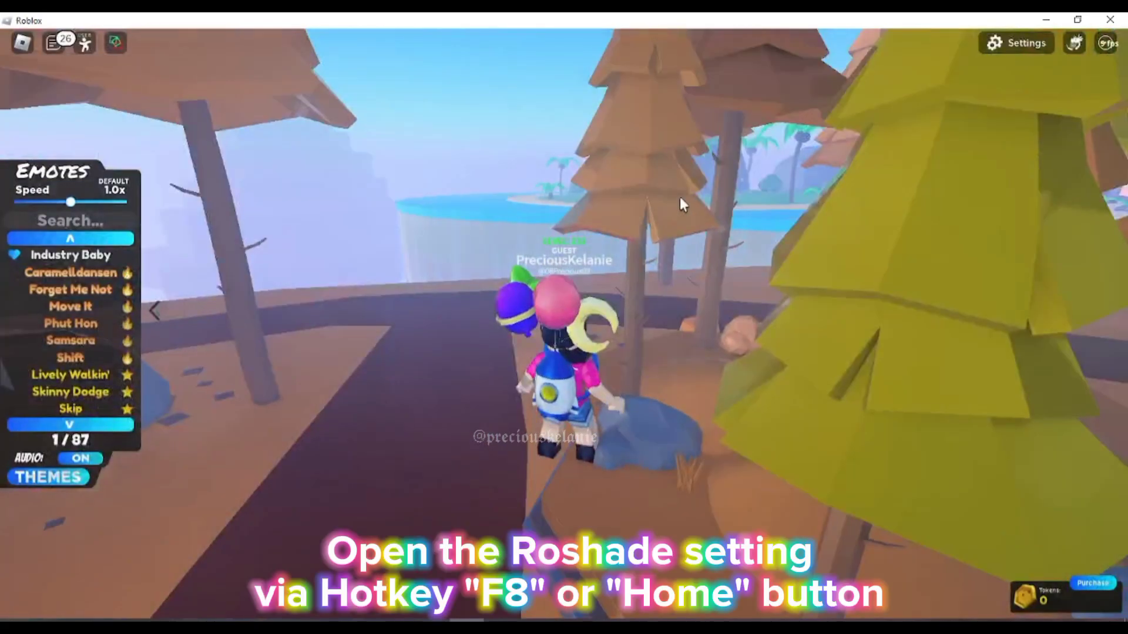
key("s")
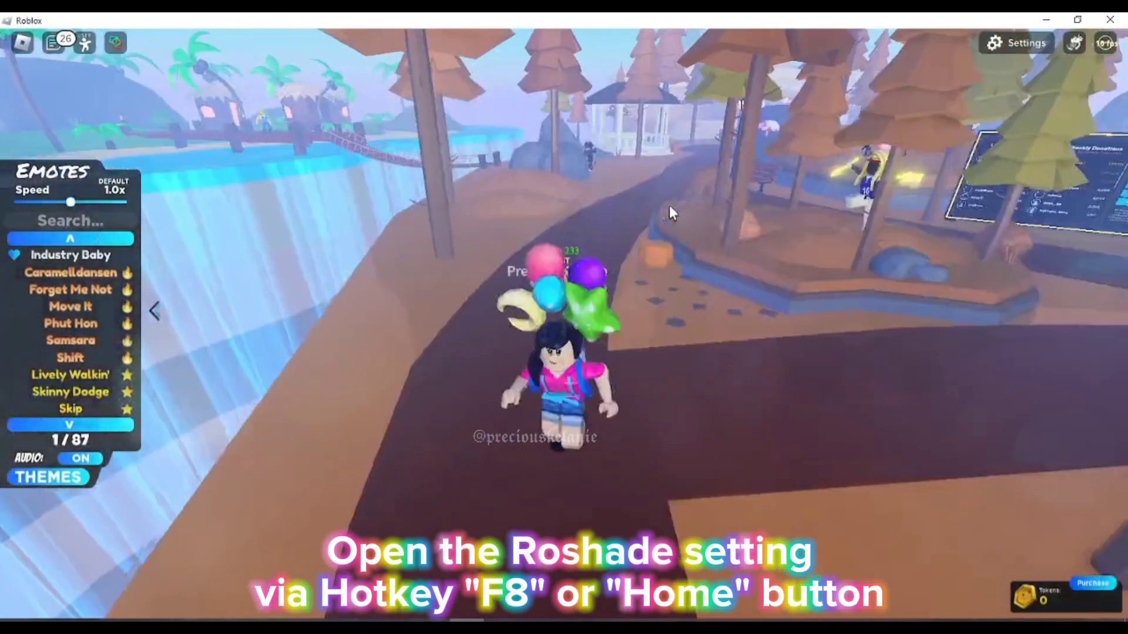
key("s")
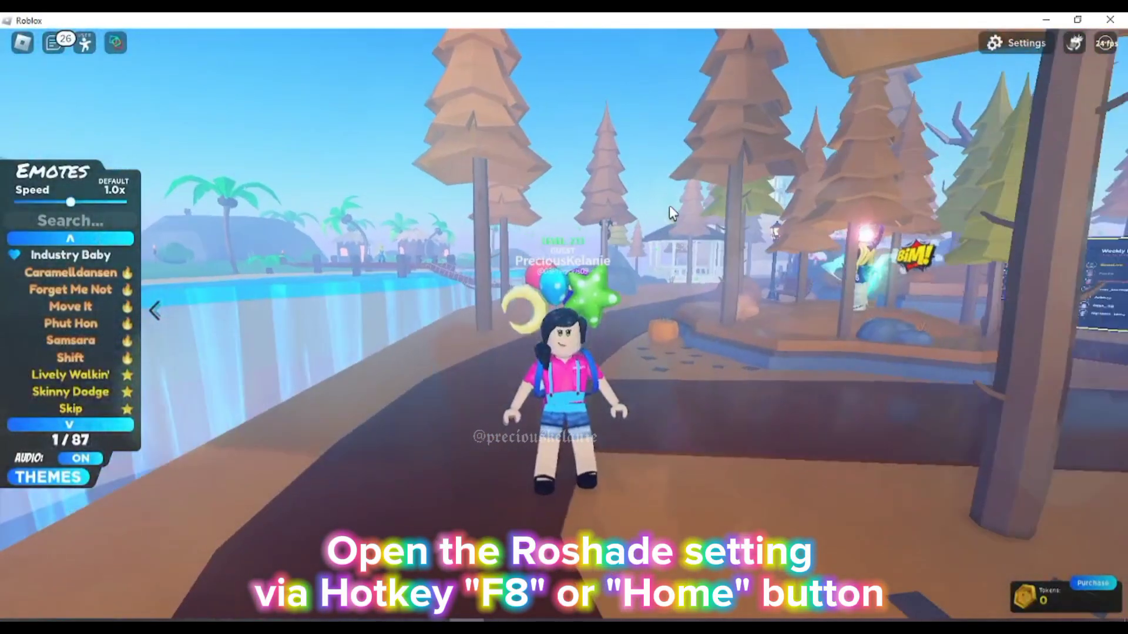
key("Home")
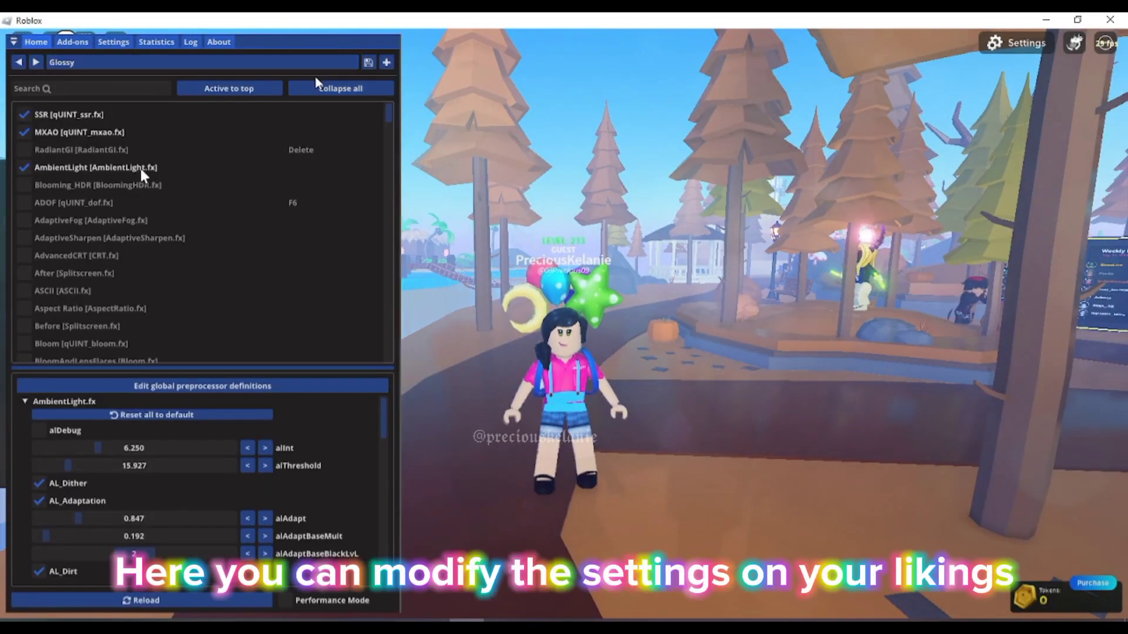
In the Glossy preset, disable MXAO and AmbientLight and enable ADOF depth of field
left_click(80, 129)
left_click(73, 163)
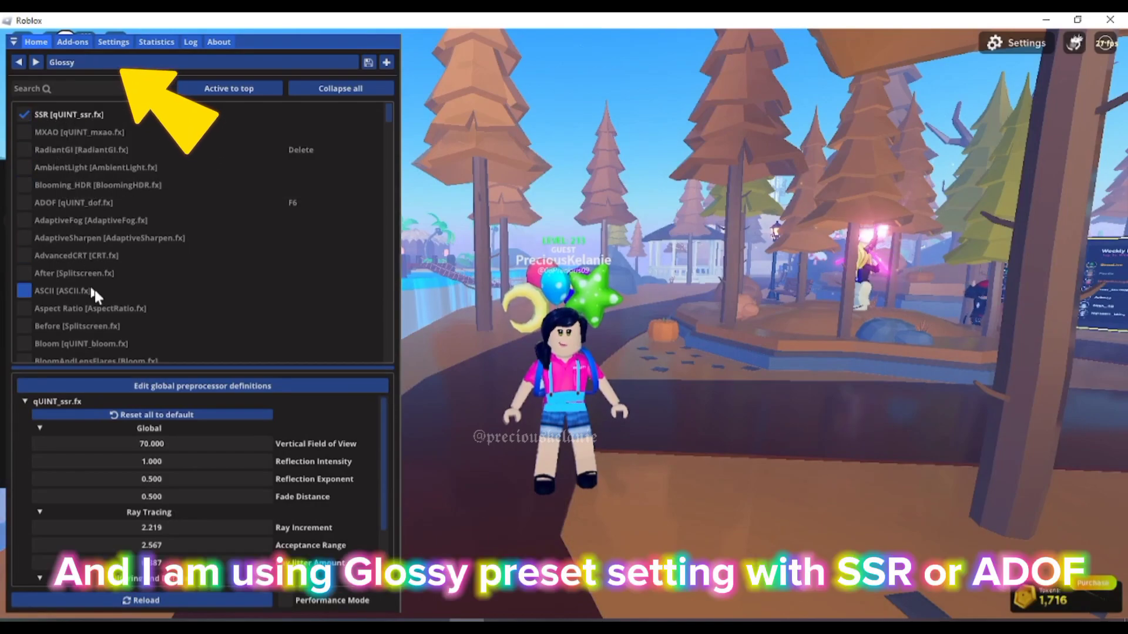
left_click(45, 202)
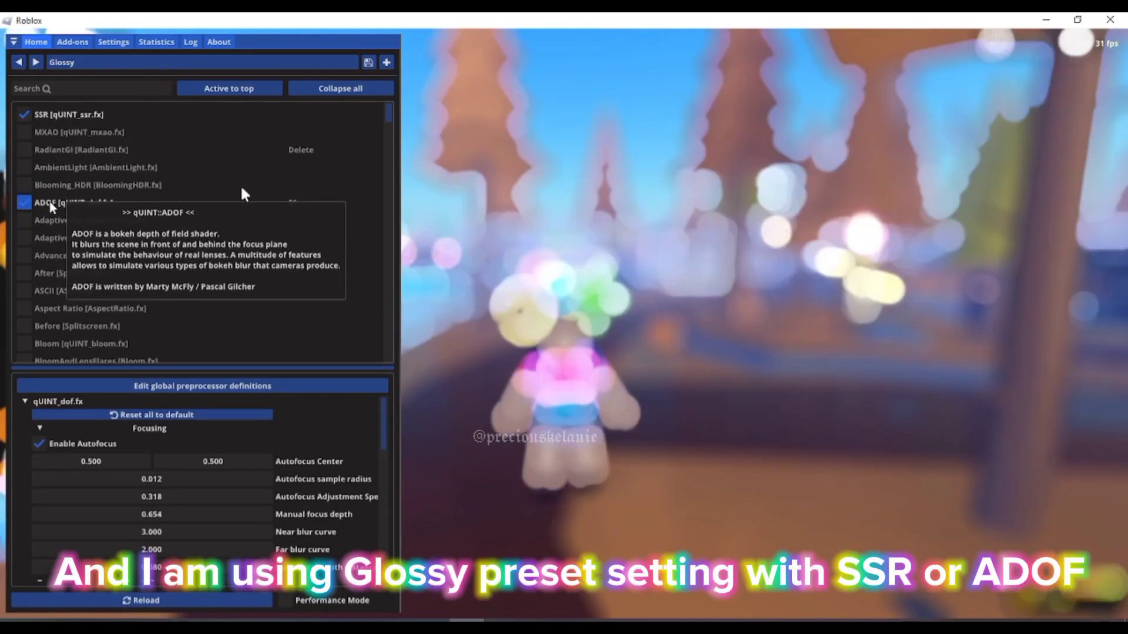